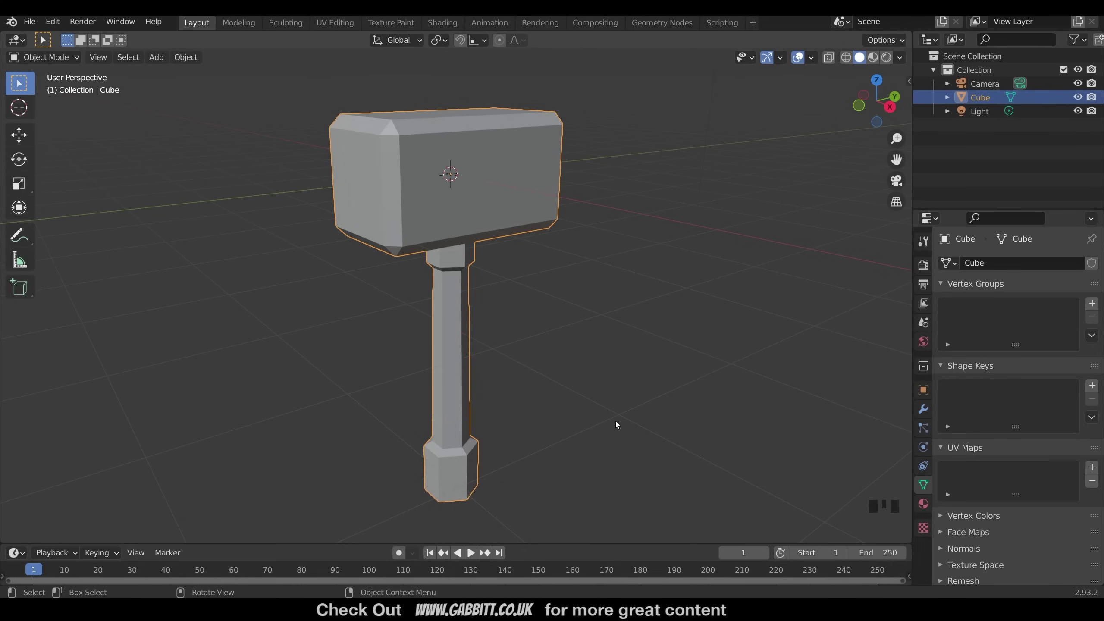
Orbit around the hammer and put its mesh into Edit Mode
mouse_move(608, 420)
middle_mouse_down()
mouse_move(599, 358)
mouse_move(616, 387)
mouse_move(618, 419)
mouse_move(571, 318)
mouse_move(453, 401)
mouse_move(586, 491)
mouse_move(606, 407)
mouse_move(592, 397)
mouse_move(615, 432)
middle_mouse_up()
key("Tab")
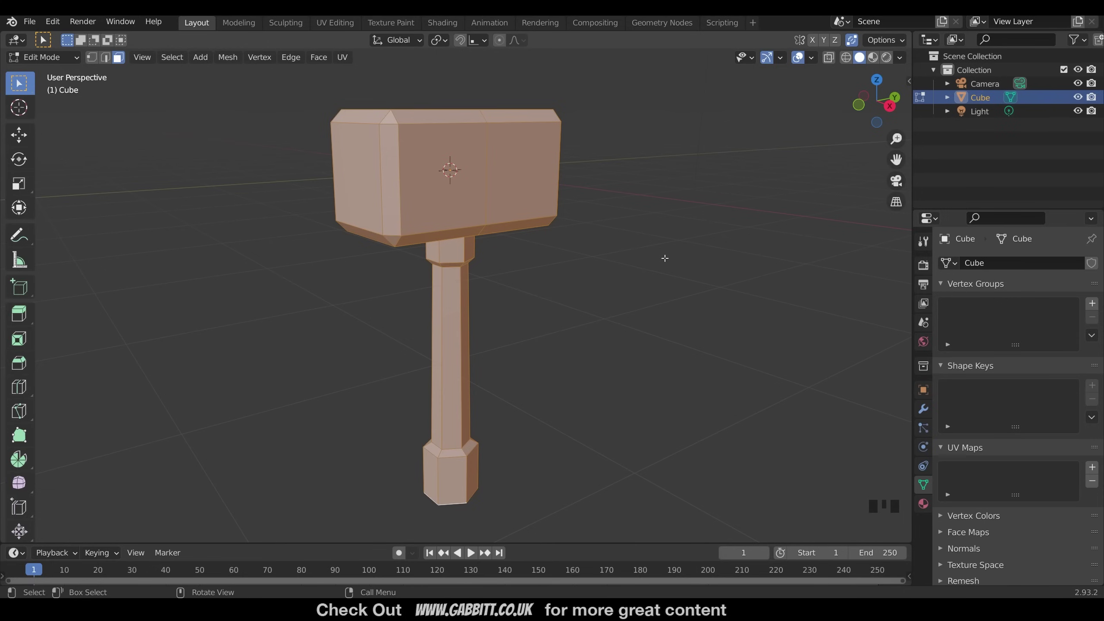
In the UV Editing layout, select all the hammer's geometry and bring up the UV unwrap menu
left_click(331, 23)
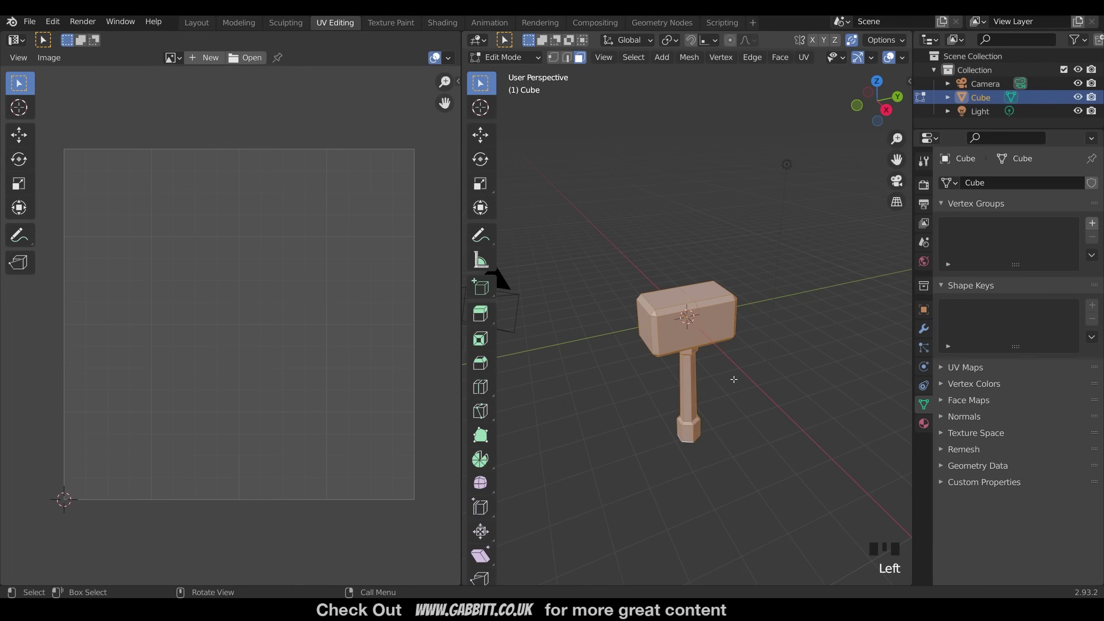
middle_click_drag(732, 379, 775, 356)
scroll(720, 407, "up", 2)
key("a")
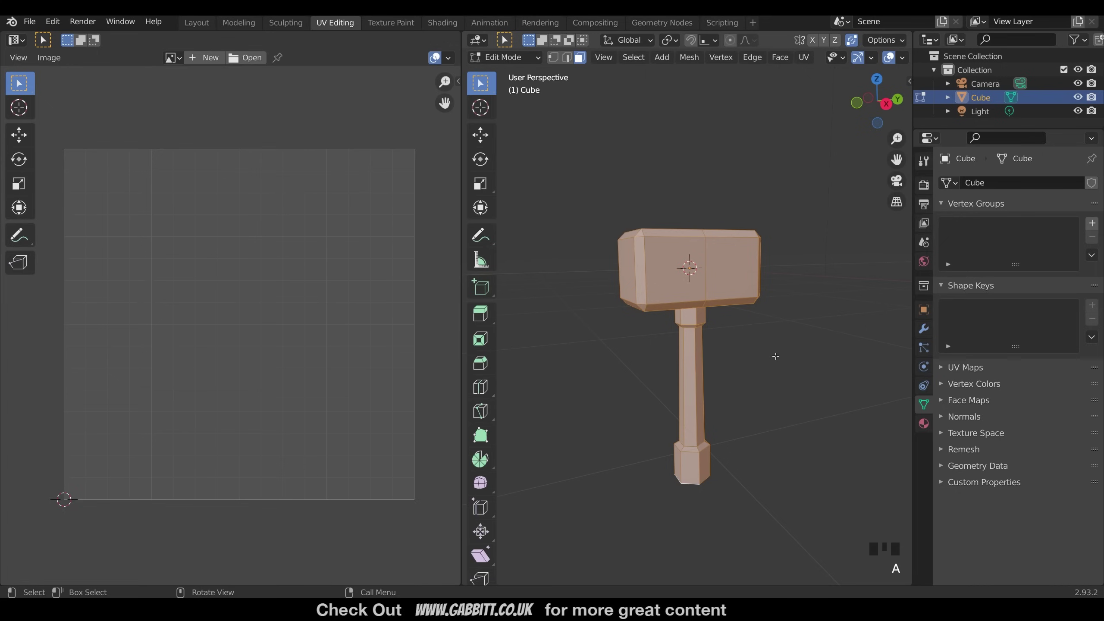
key("u")
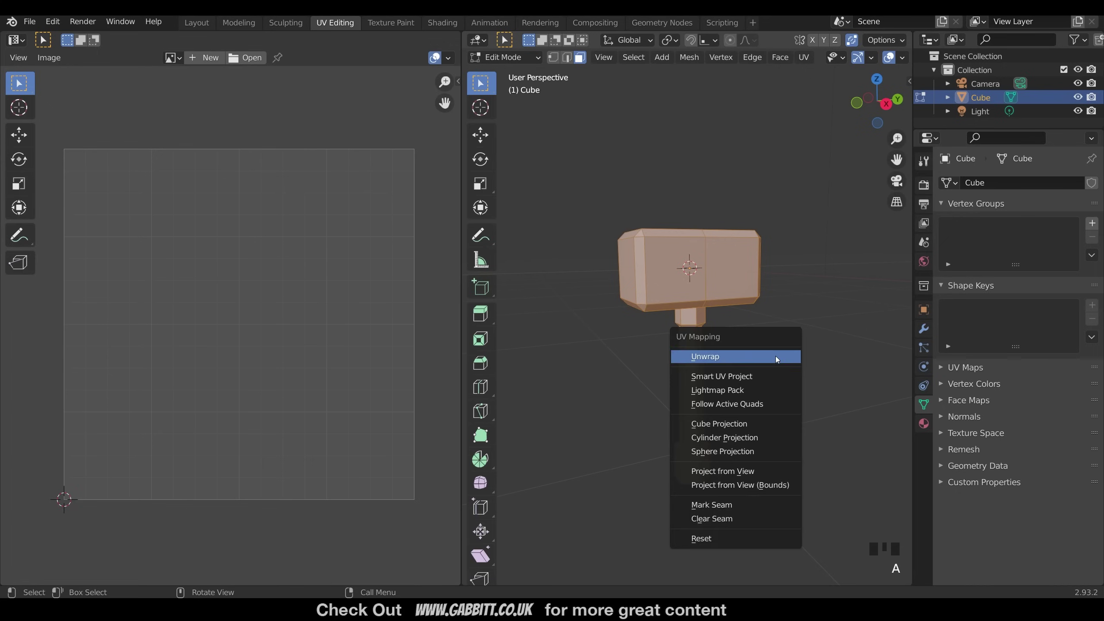
Smart UV Project the hammer with the island margin raised to 0.050
left_click(738, 376)
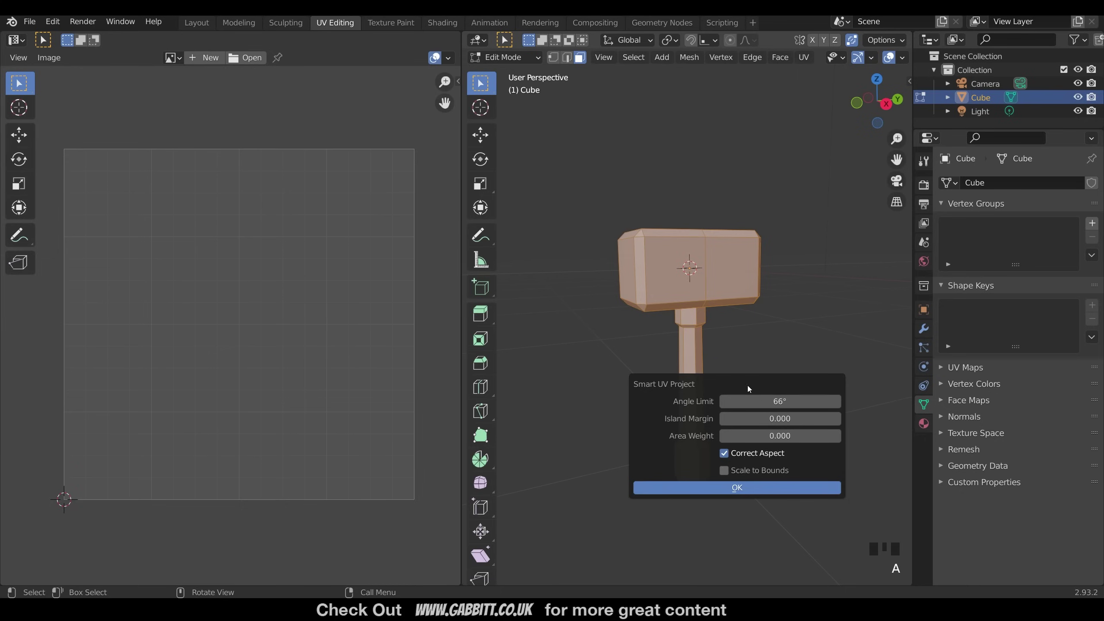
left_click(836, 418)
left_click(837, 419)
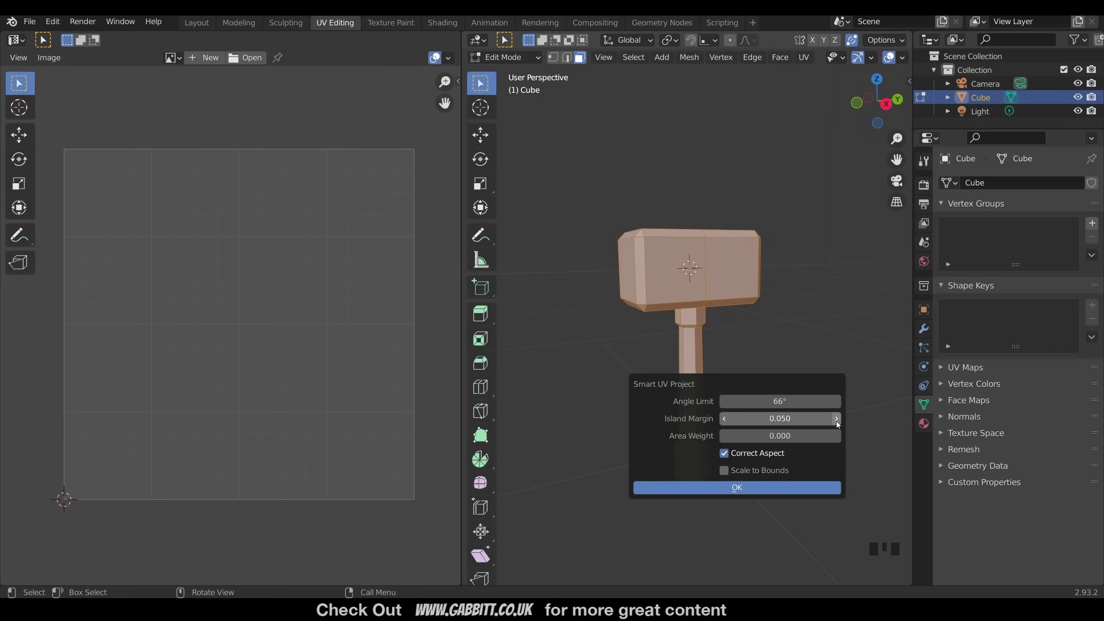
left_click(837, 419)
left_click(738, 487)
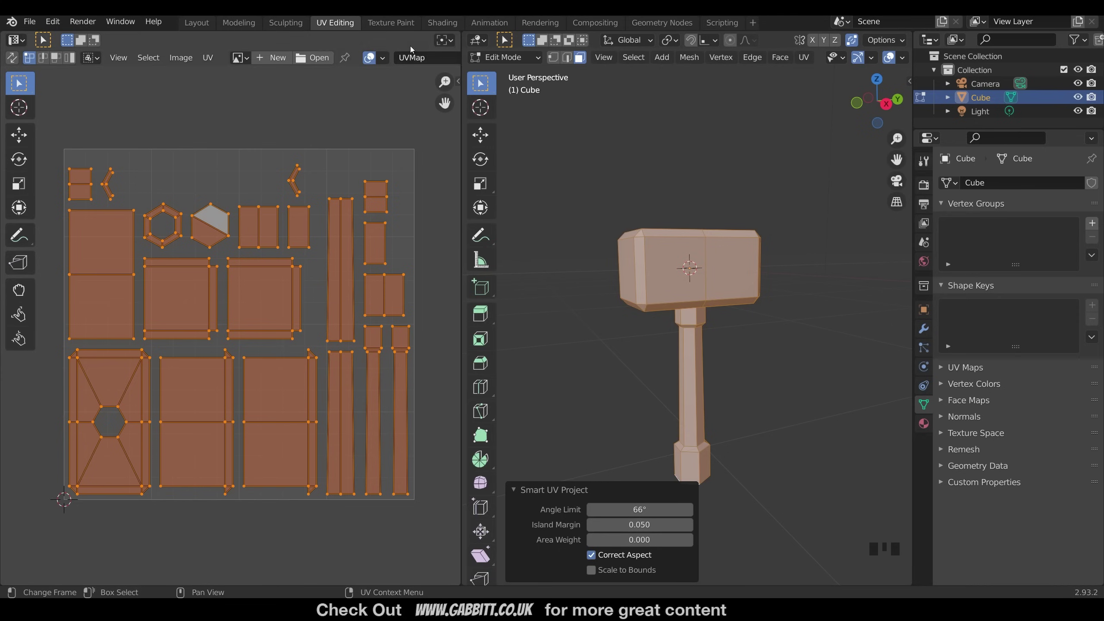
In Texture Paint, add a Base Color texture slot named 'hammer colour 2'
left_click(395, 25)
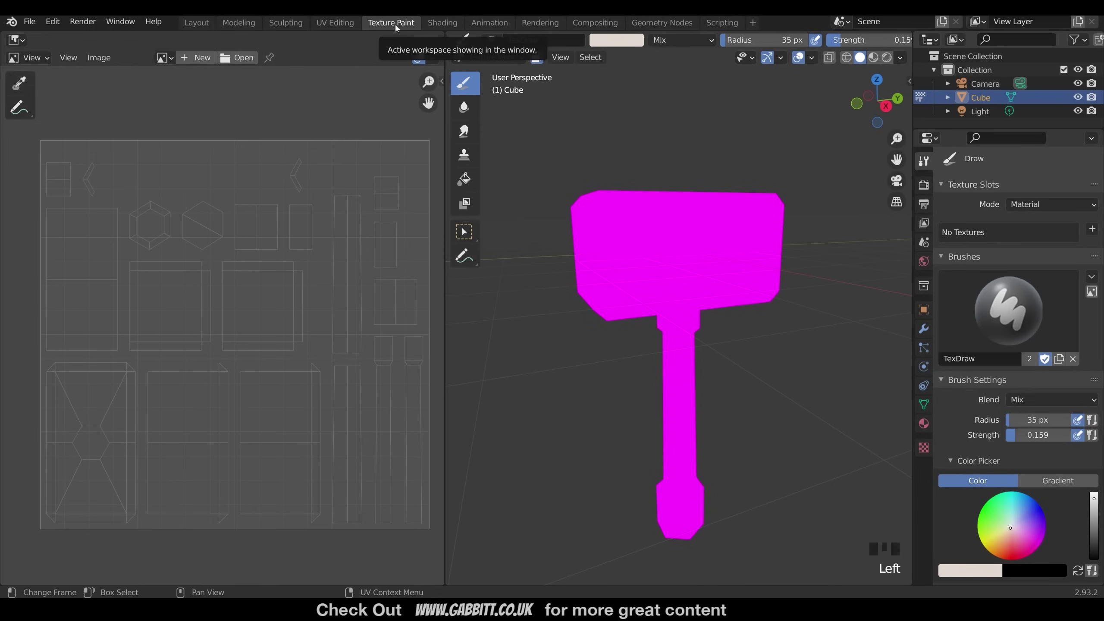
mouse_move(703, 313)
middle_mouse_down()
mouse_move(712, 277)
mouse_move(766, 320)
middle_mouse_up()
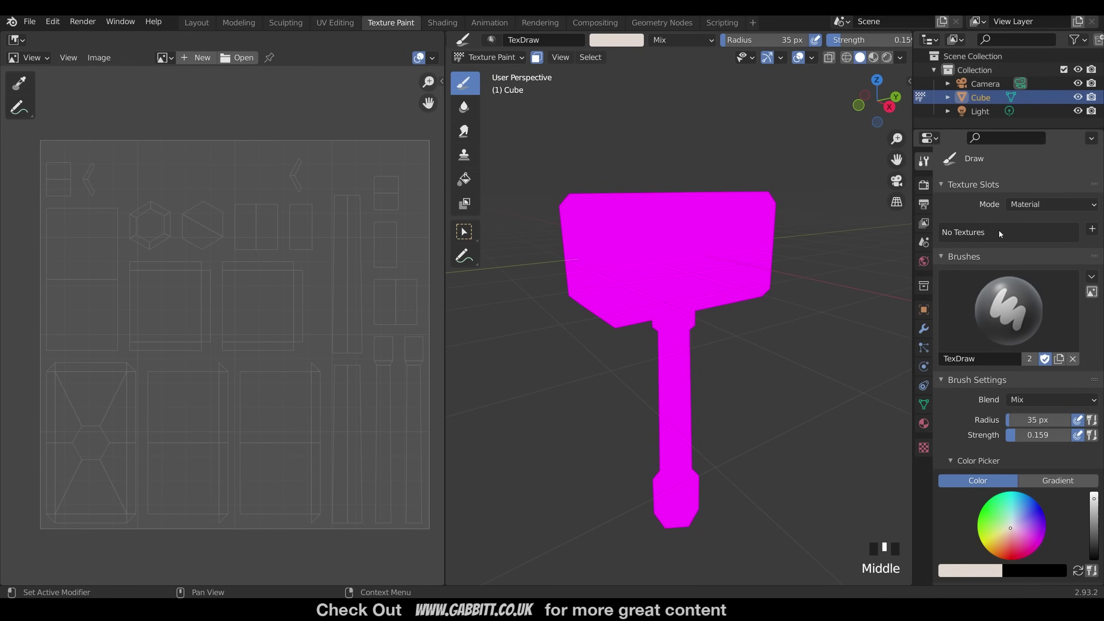
left_click(1092, 231)
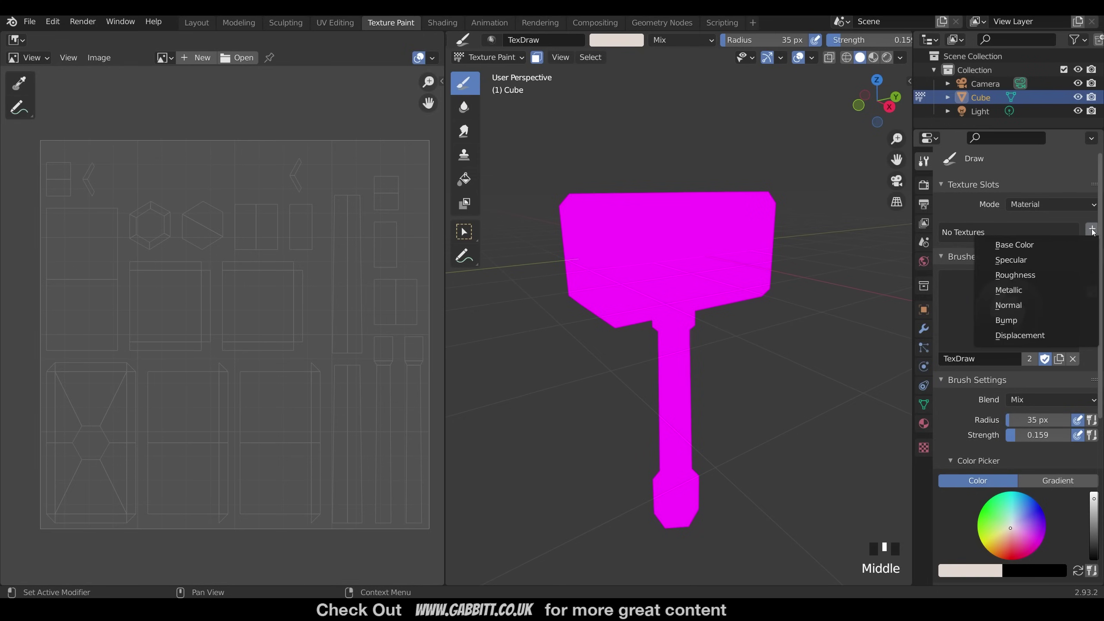
left_click(1039, 245)
type("h")
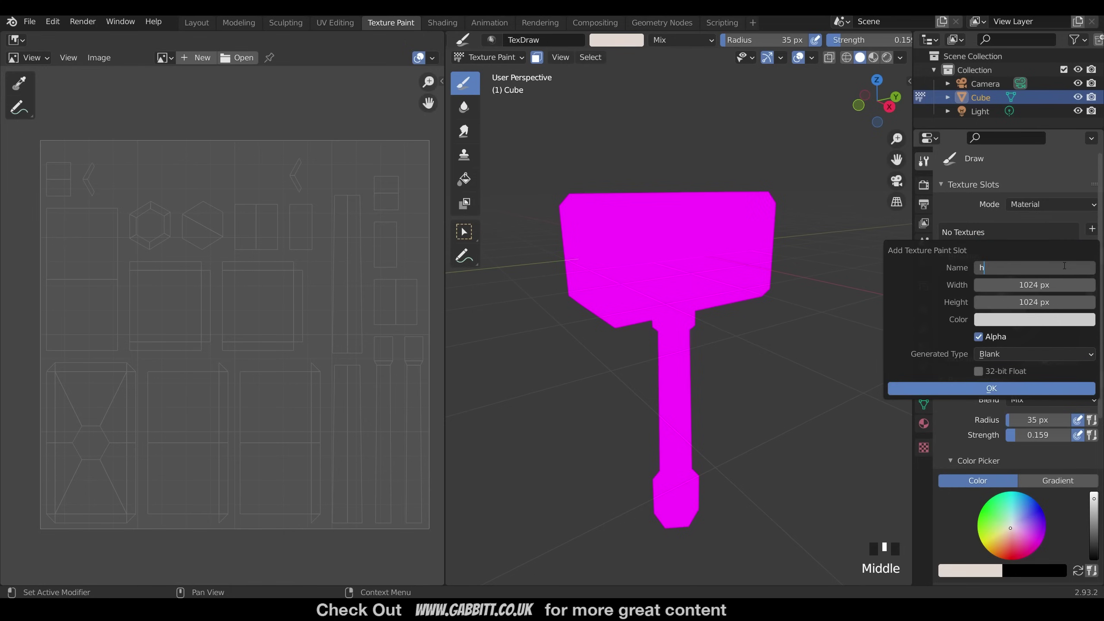
type("ammer colour 2")
key("Tab")
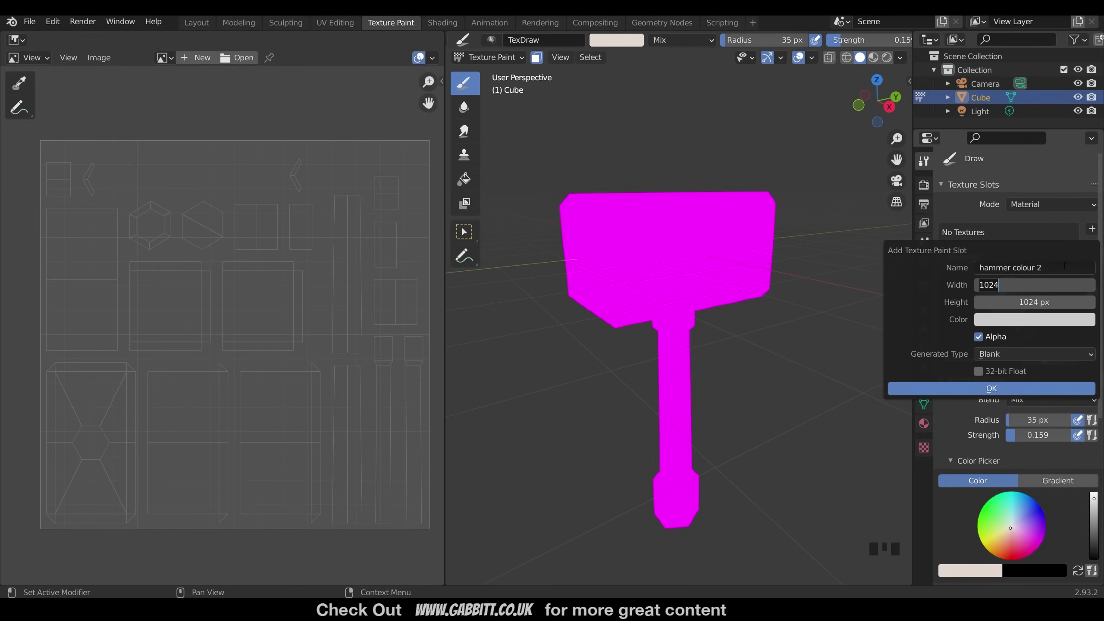
Make the new texture 2048 × 2048 with a mid-grey fill and create it
type("2048")
key("Tab")
type("2048")
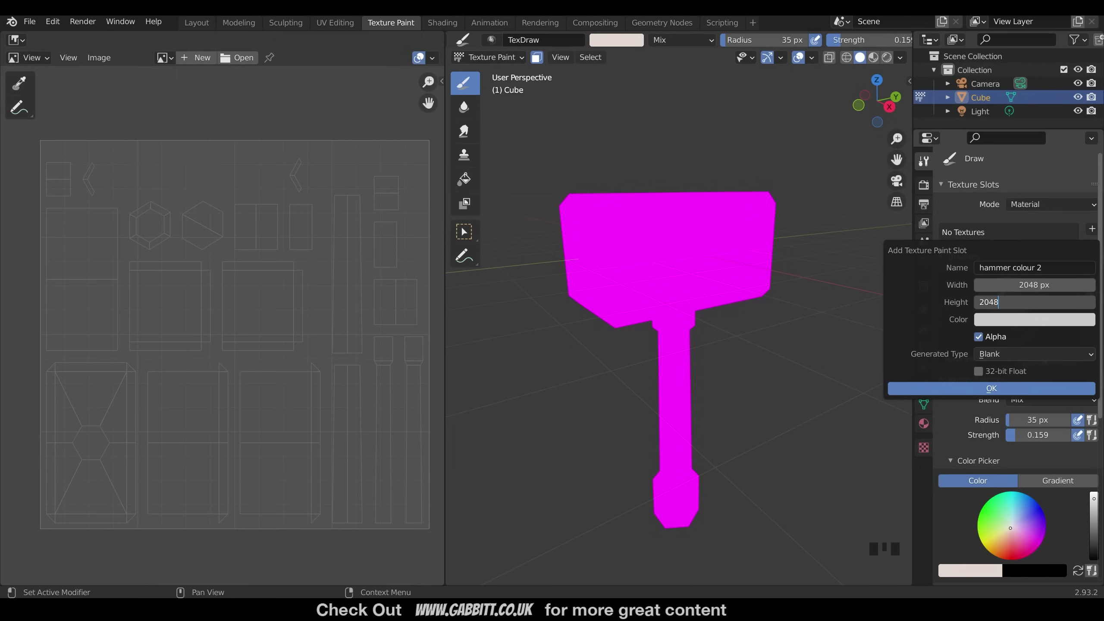
left_click(1042, 320)
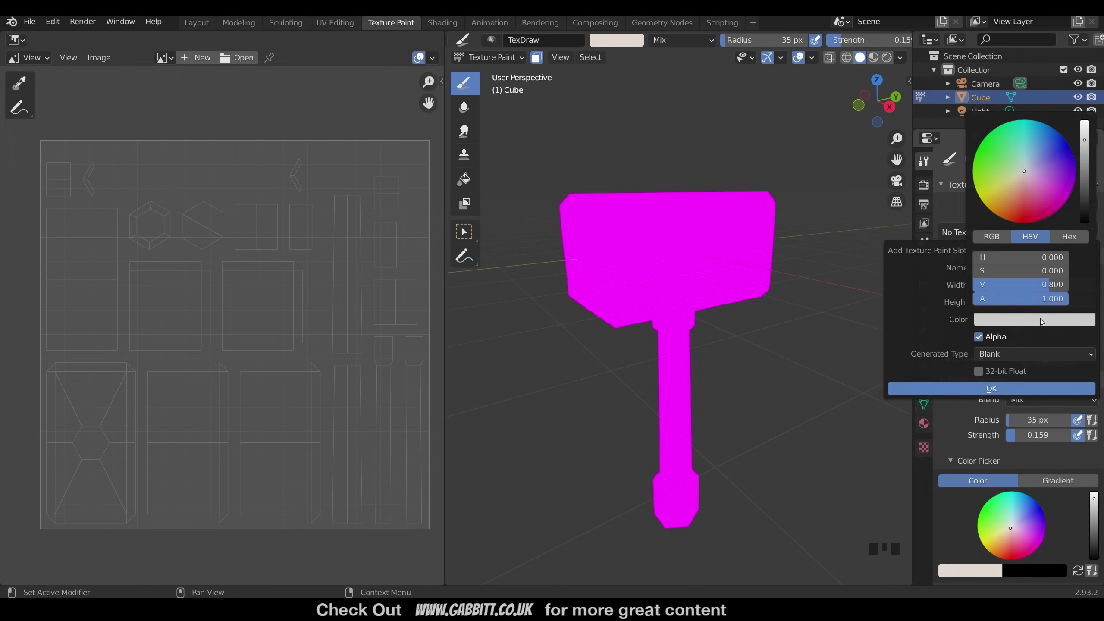
left_click(1086, 173)
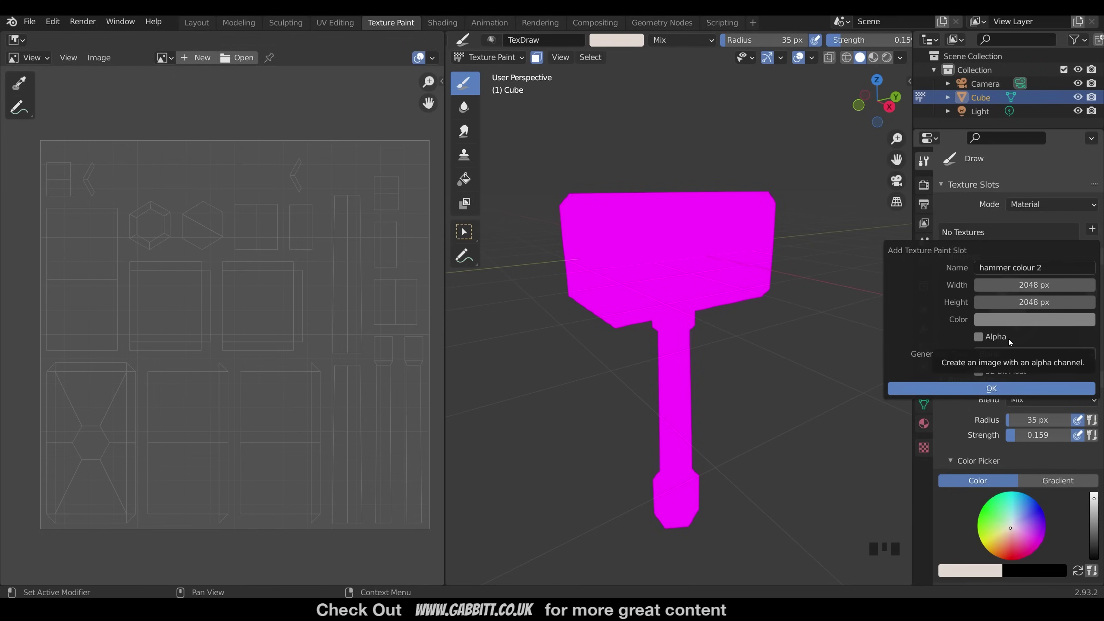
left_click(1011, 388)
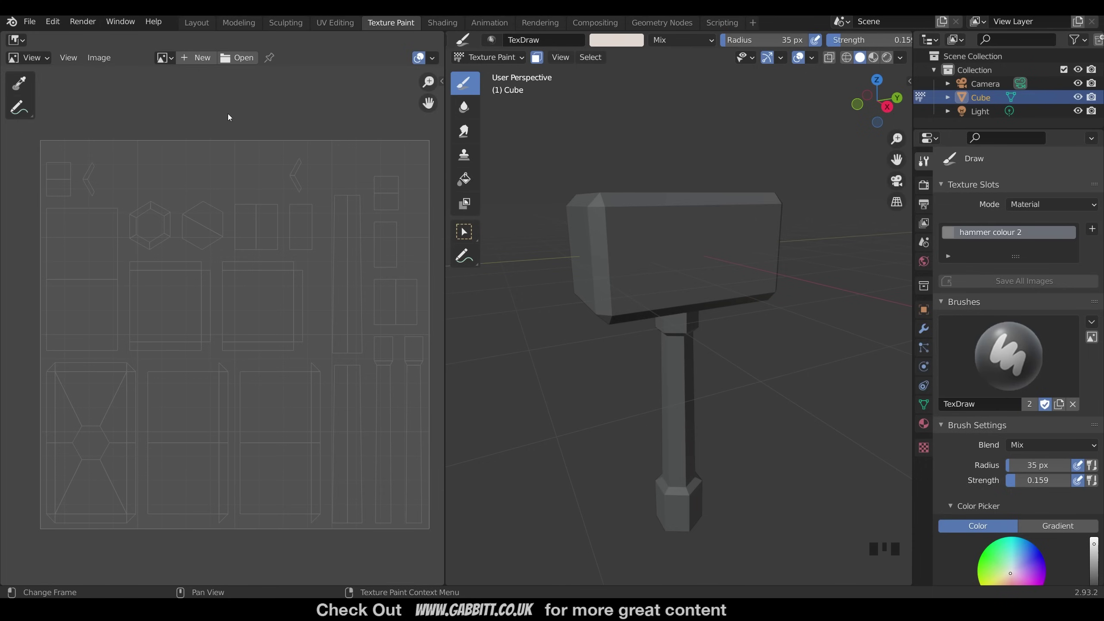
Display the 'hammer colour 2' texture in the image editor and frame it fully
left_click(165, 58)
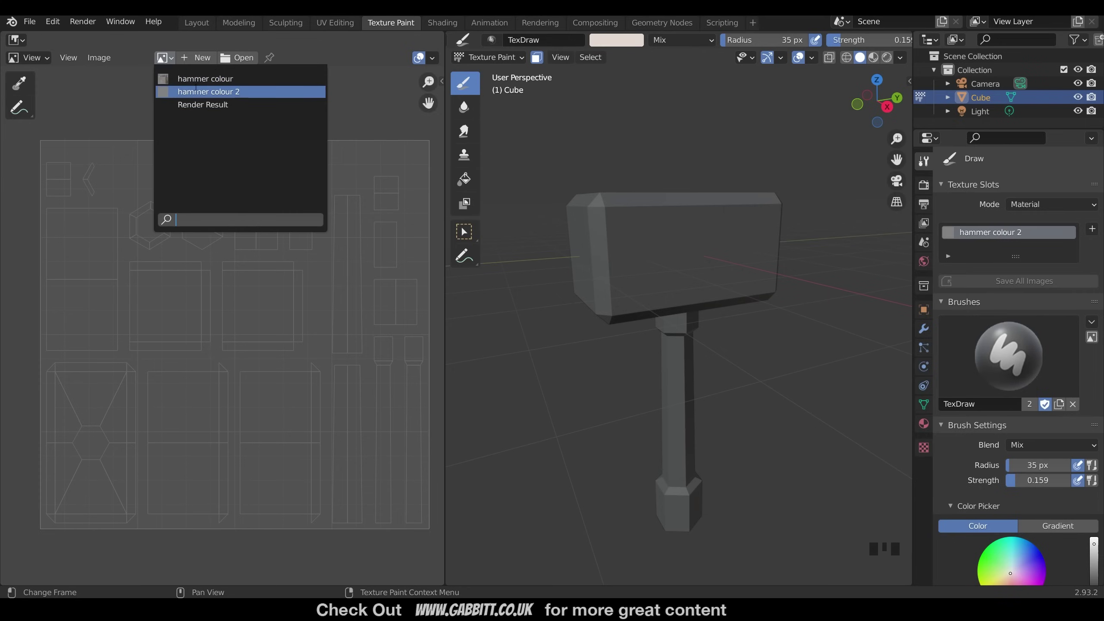
left_click(212, 92)
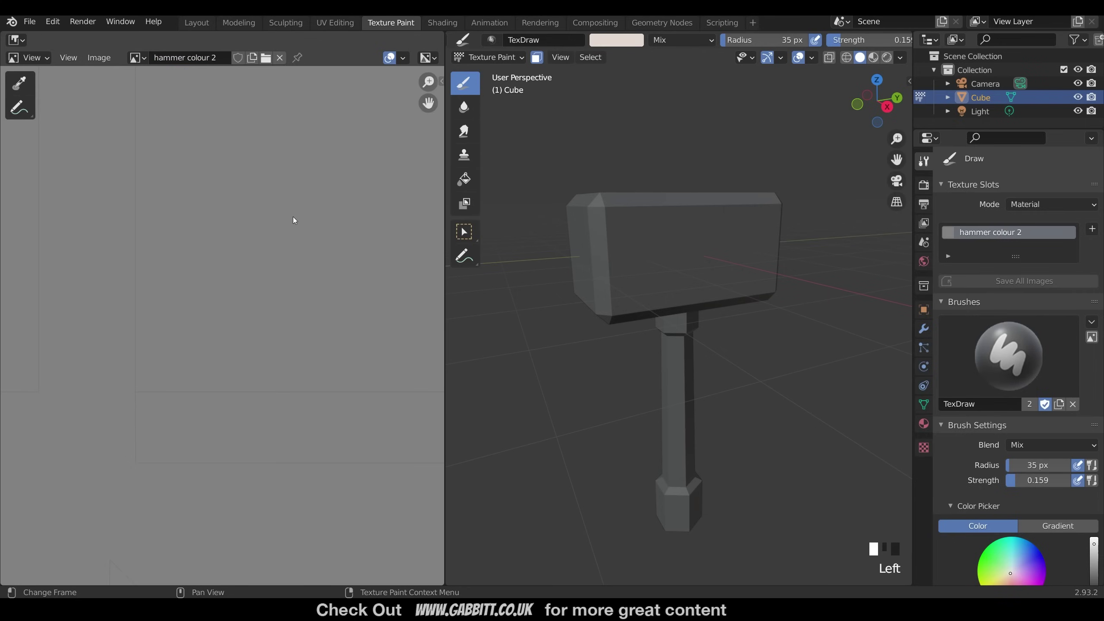
key("Home")
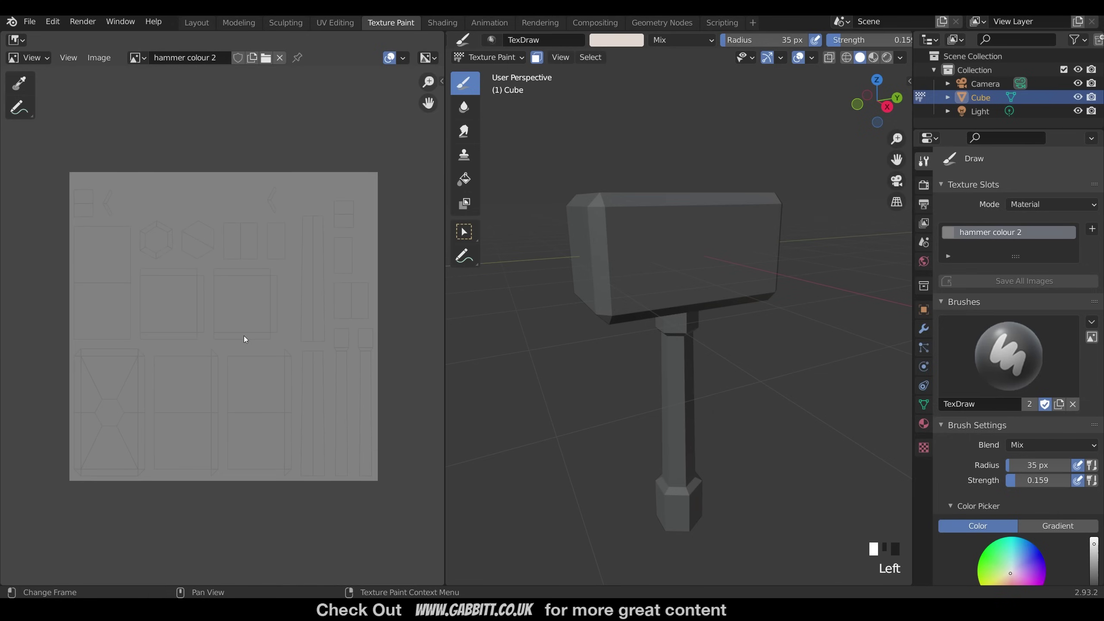
Set the brush to strength 0.834 and radius 68 px, then paint a light stroke on the hammer head
middle_click_drag(1015, 476, 1015, 265)
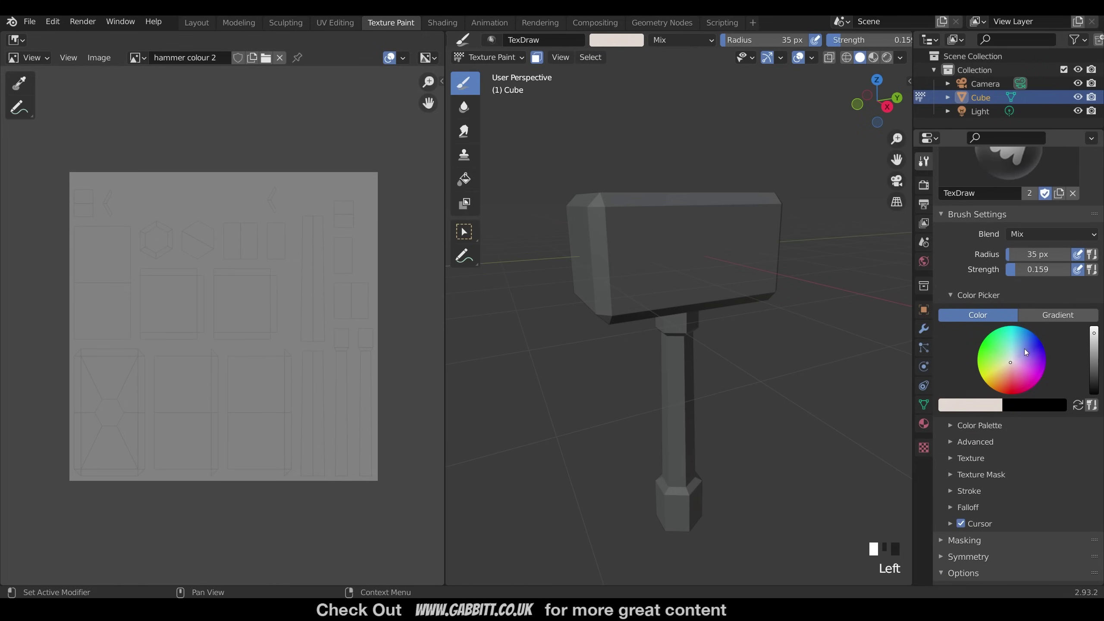
key("ctrl+z")
mouse_move(1017, 273)
left_mouse_down()
mouse_move(1061, 273)
mouse_move(1035, 272)
mouse_move(1030, 256)
mouse_move(1043, 256)
left_mouse_up()
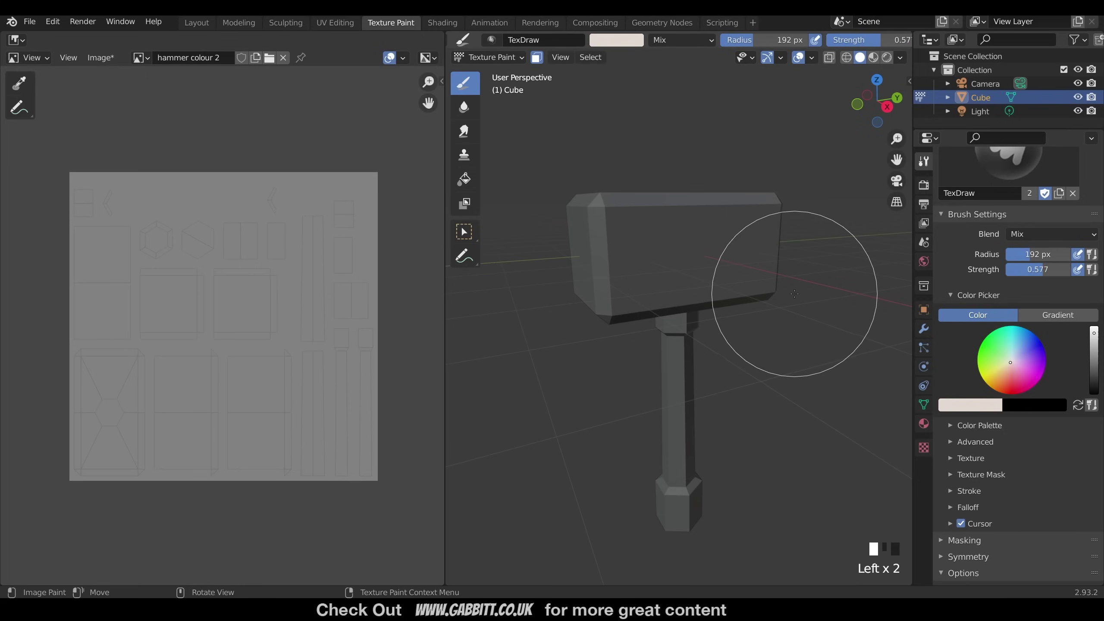
key("f")
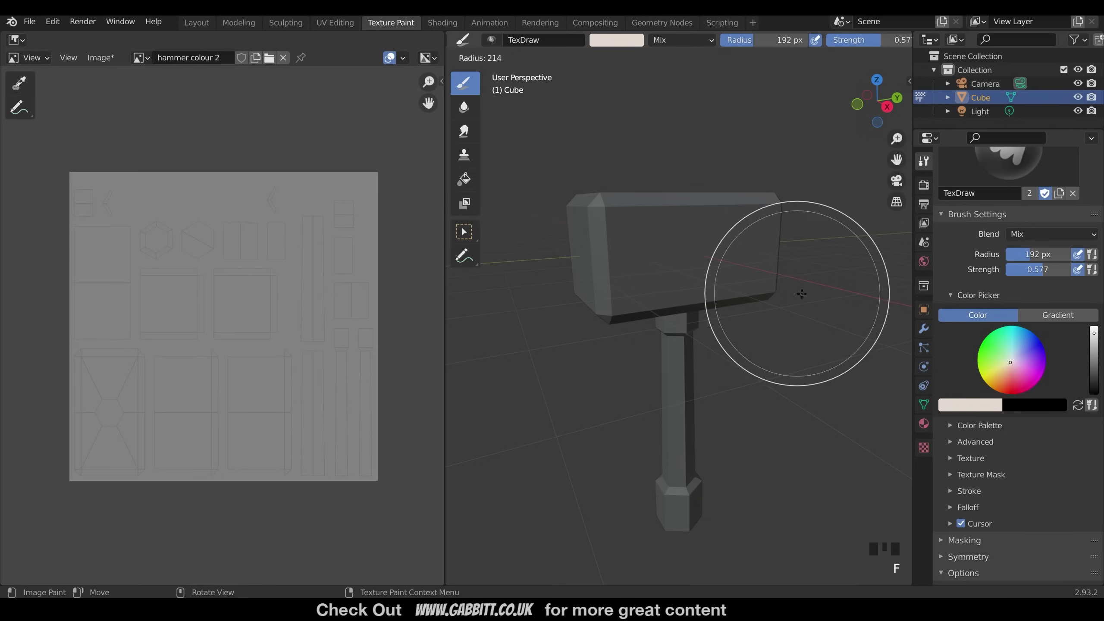
left_click(817, 296)
key("shift+f")
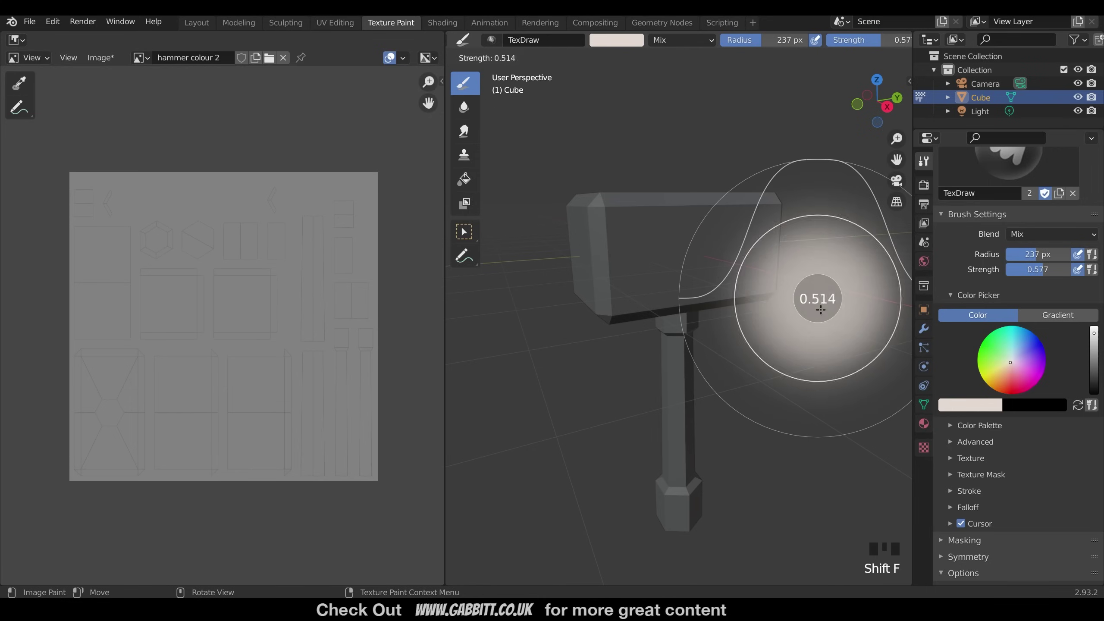
left_click(778, 269)
key("f")
left_click(714, 315)
mouse_move(730, 204)
left_mouse_down()
mouse_move(635, 240)
mouse_move(687, 281)
mouse_move(743, 260)
left_mouse_up()
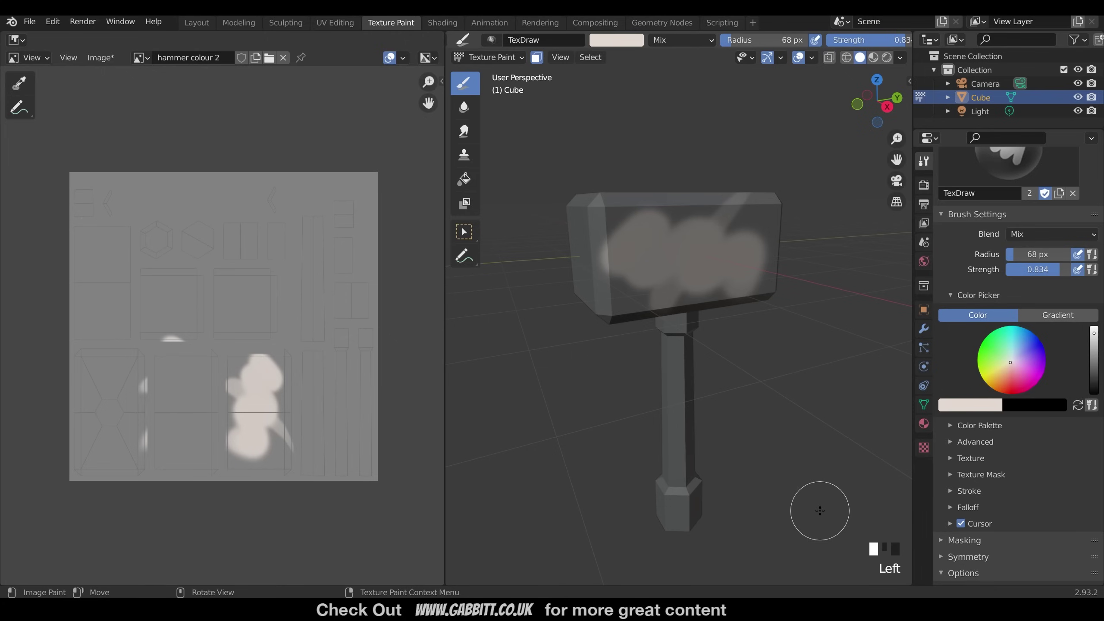
Save the painted texture as the PNG file 'hammer colour 2.png'
left_click(109, 61)
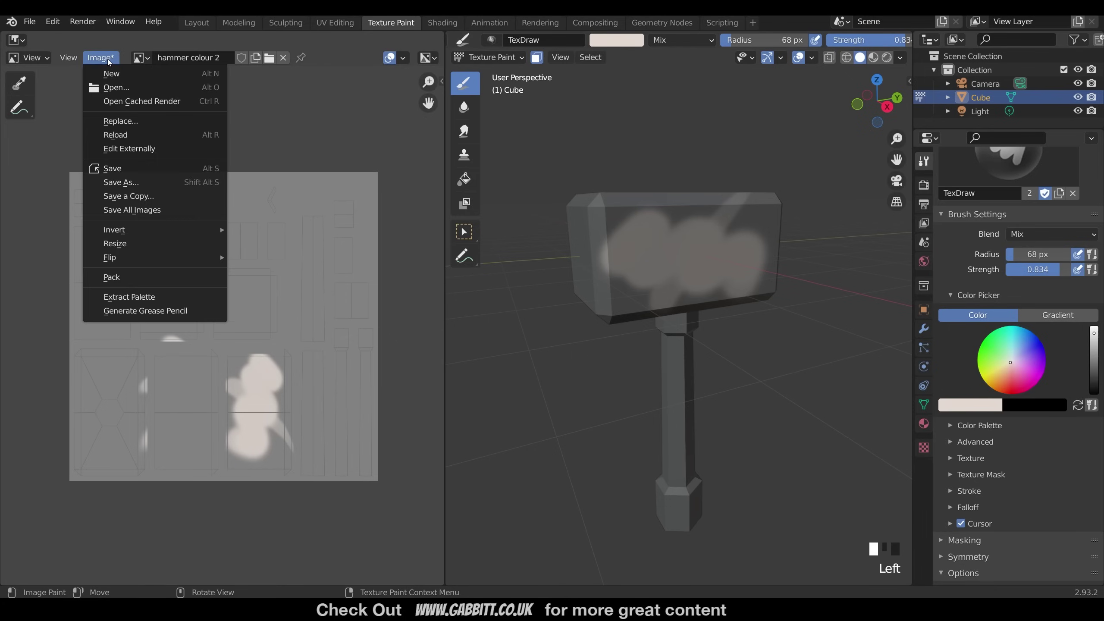
left_click(121, 182)
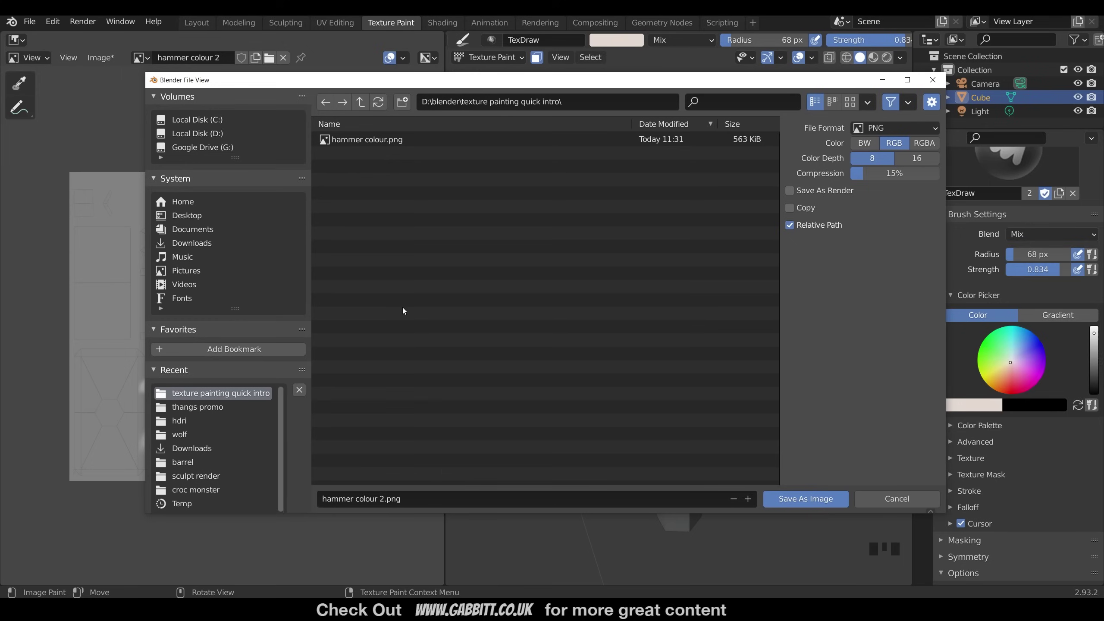
left_click(805, 499)
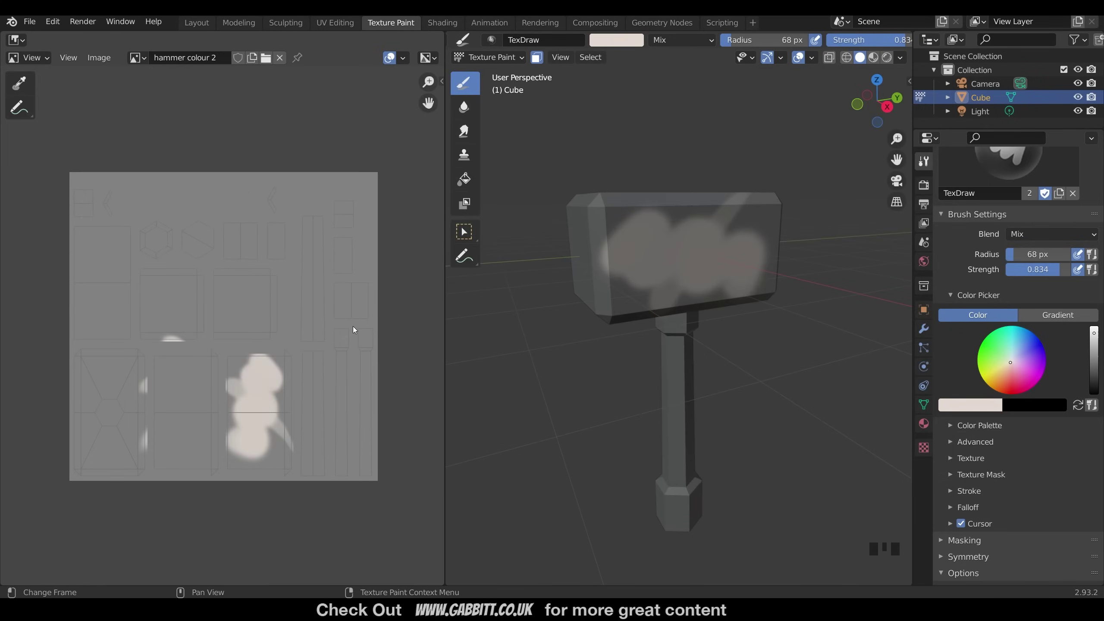